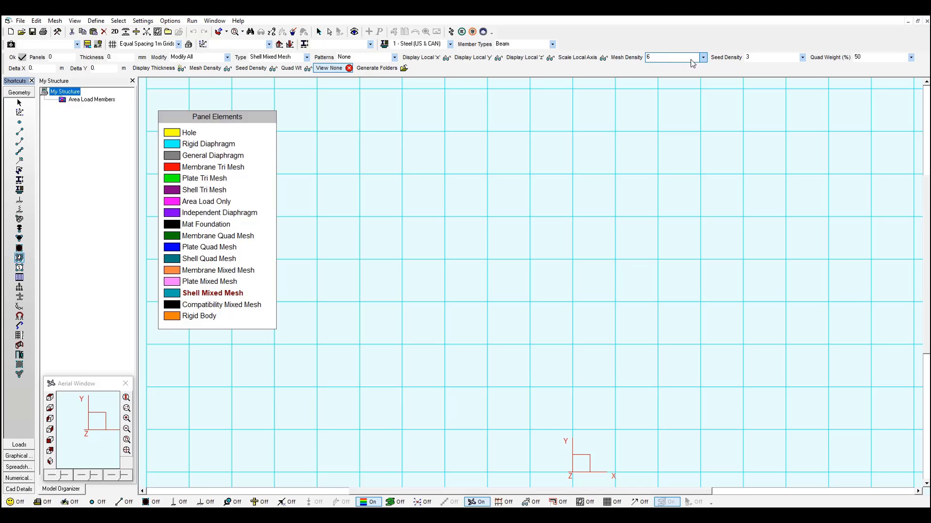
# - Draw a 3 m wide, 5 m high Shell Mixed Mesh panel on the grid, generate its mesh and accept the mesh quality
pyautogui.click(317, 131)
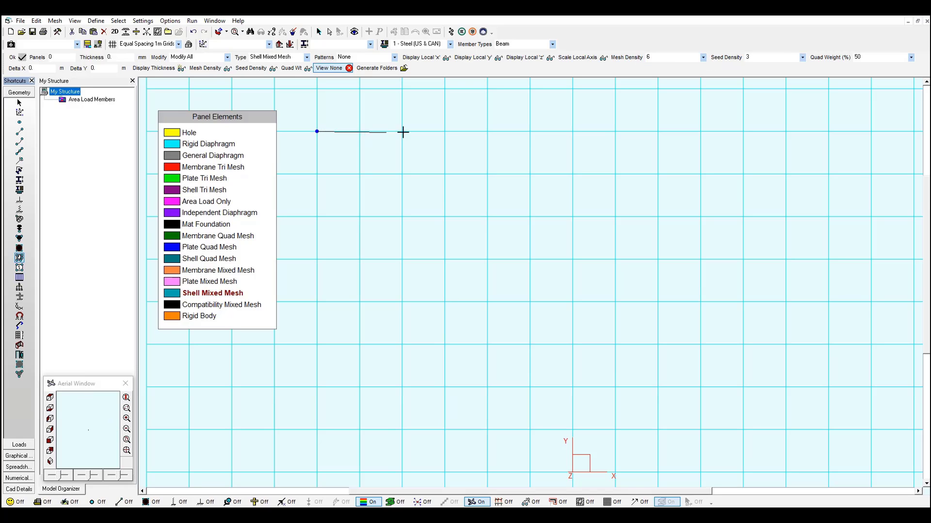
pyautogui.click(445, 132)
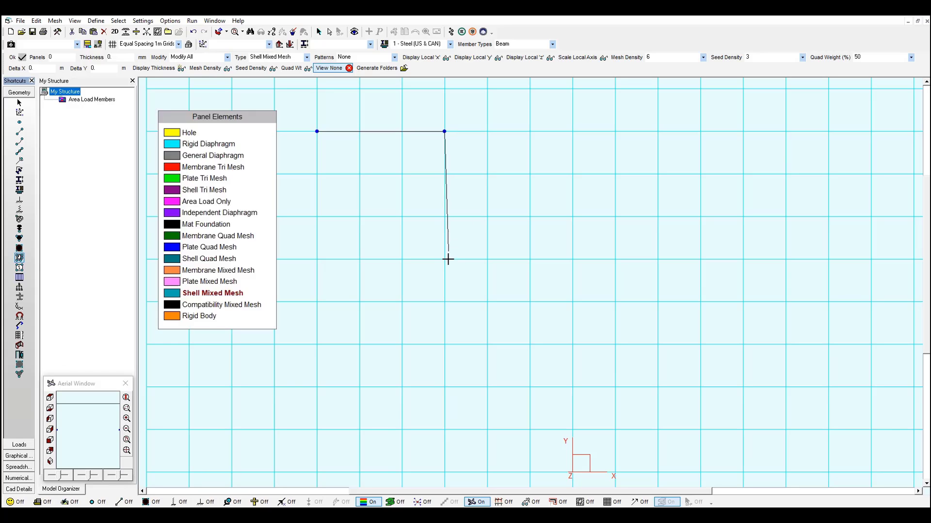
pyautogui.click(445, 344)
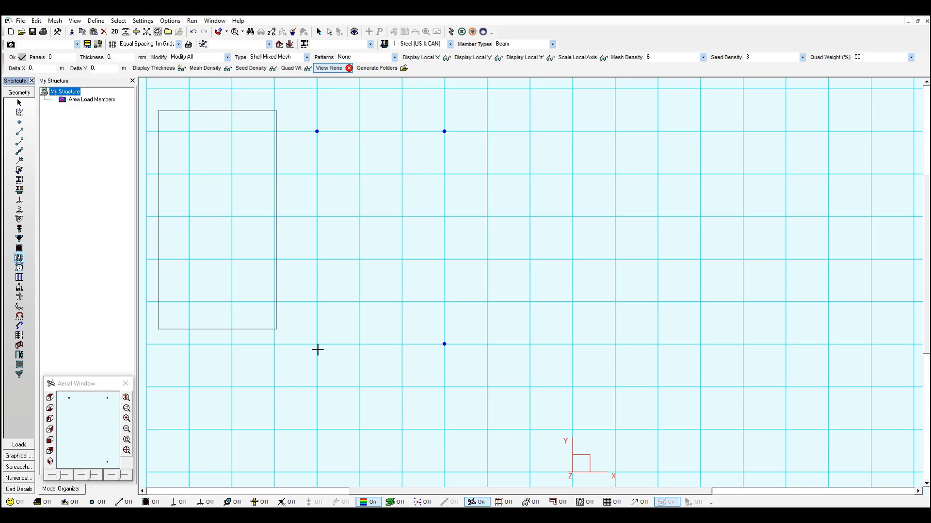
pyautogui.click(317, 344)
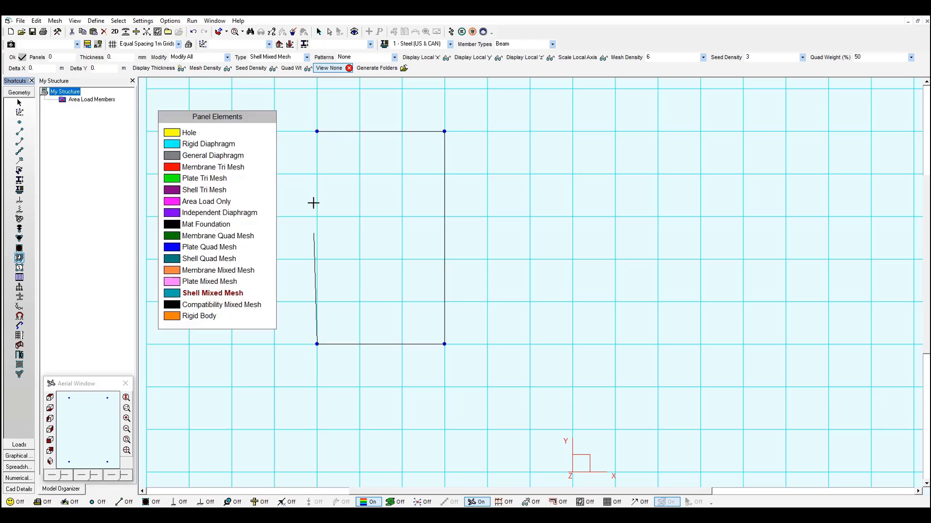
pyautogui.click(317, 131)
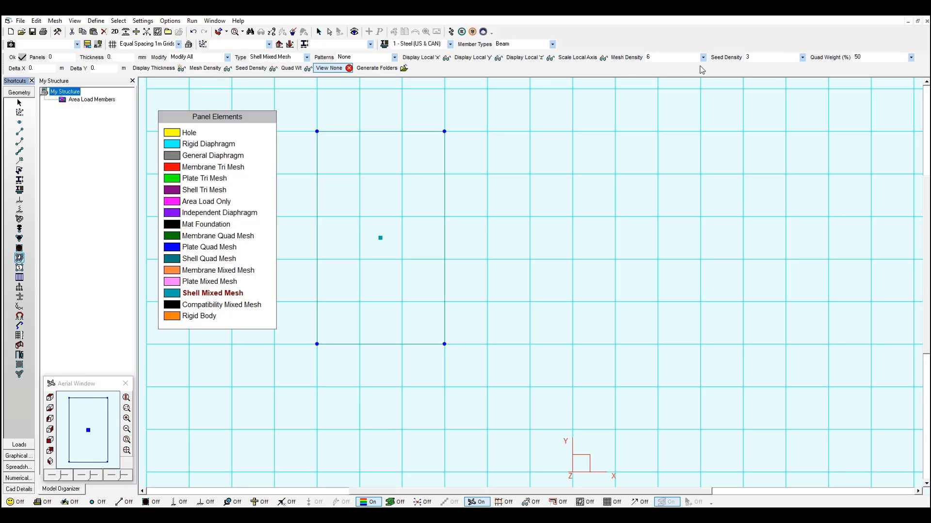
pyautogui.click(158, 32)
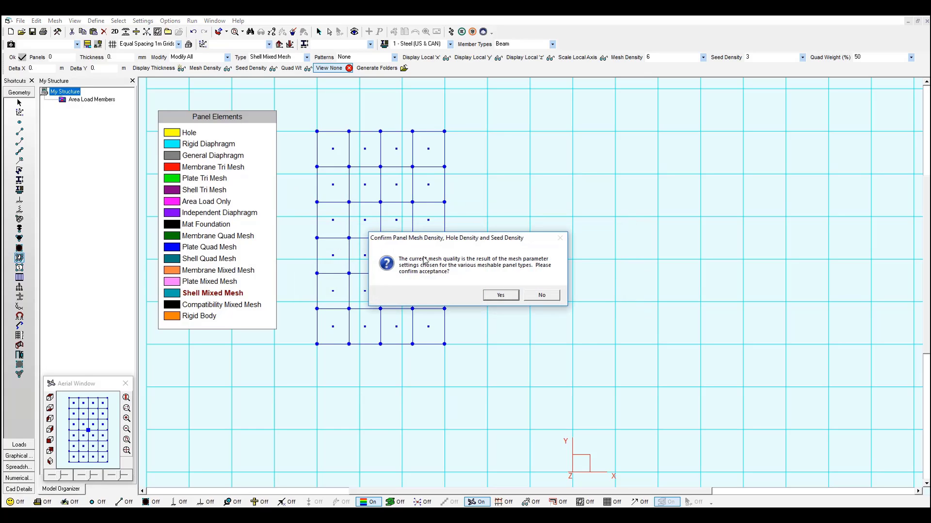
pyautogui.click(497, 294)
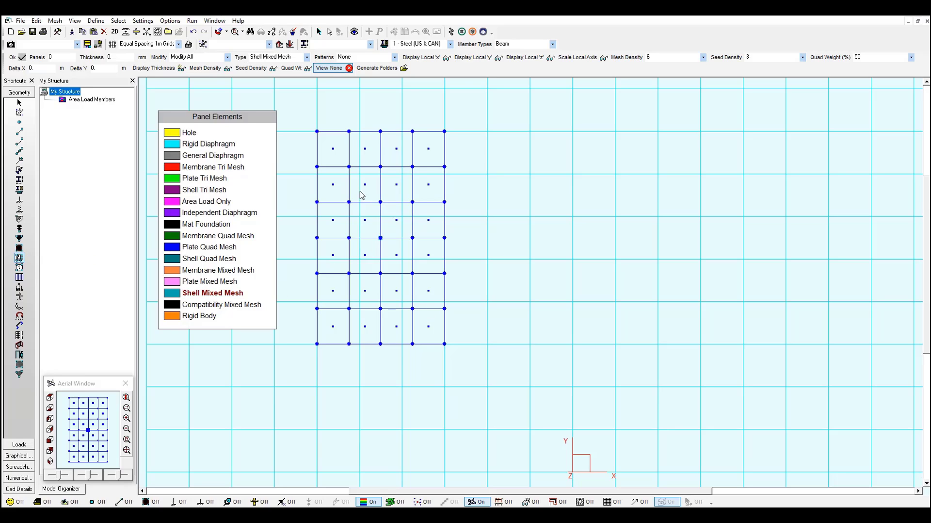
# - Draw a 3 m wide, 5 m high rectangular shell element one grid space to the right of the meshed panel
pyautogui.click(19, 248)
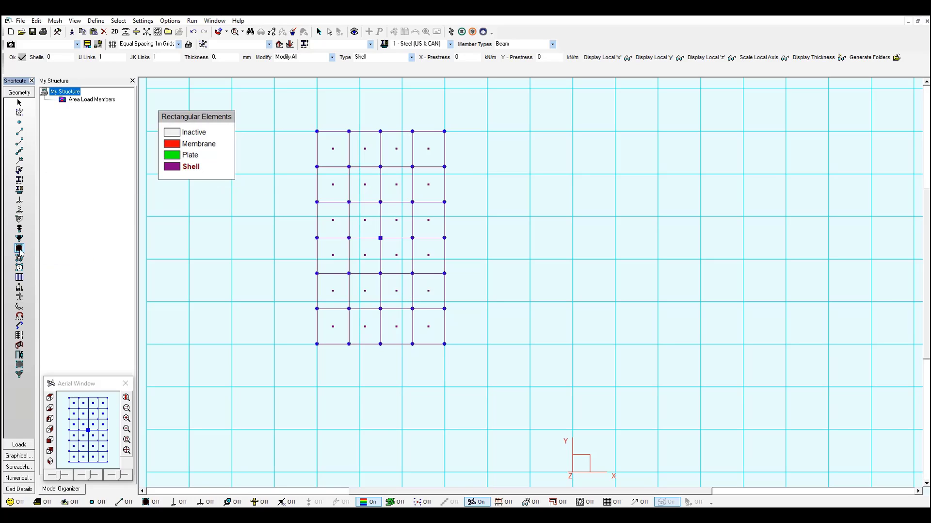
pyautogui.click(487, 132)
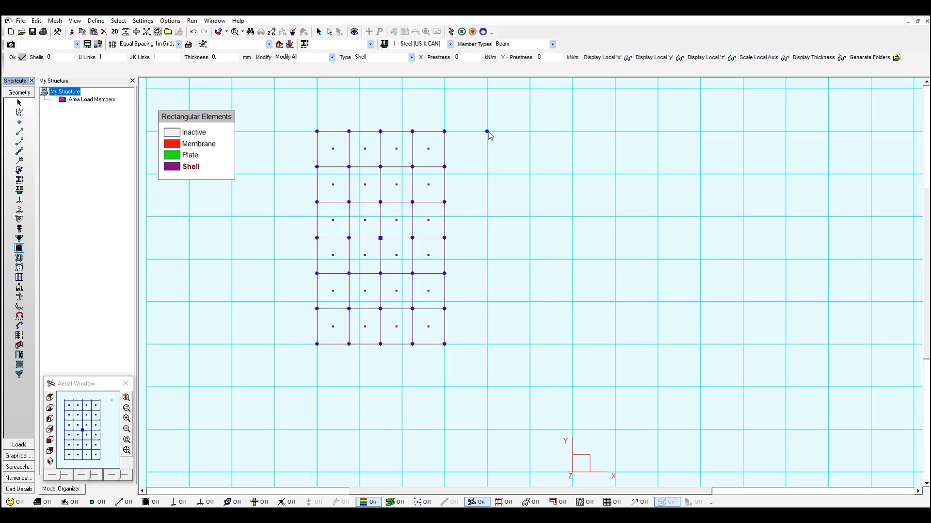
pyautogui.click(616, 132)
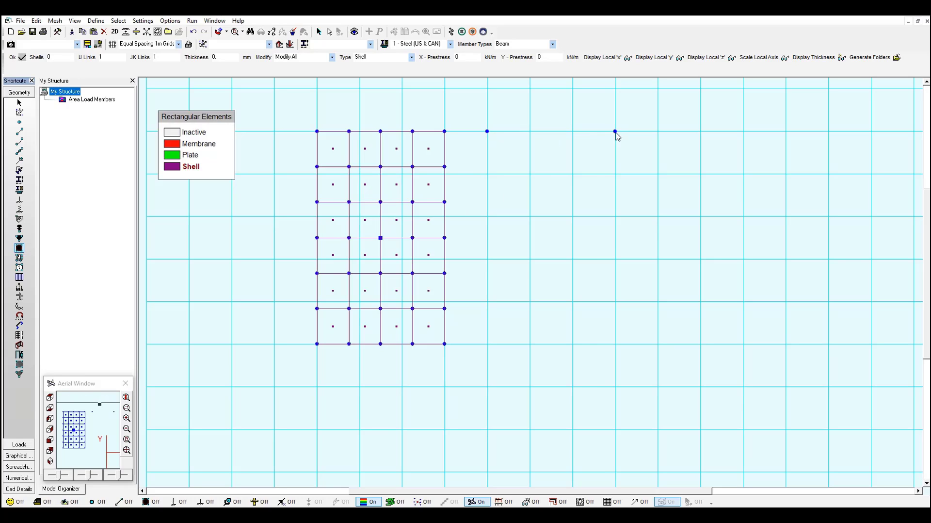
pyautogui.click(616, 343)
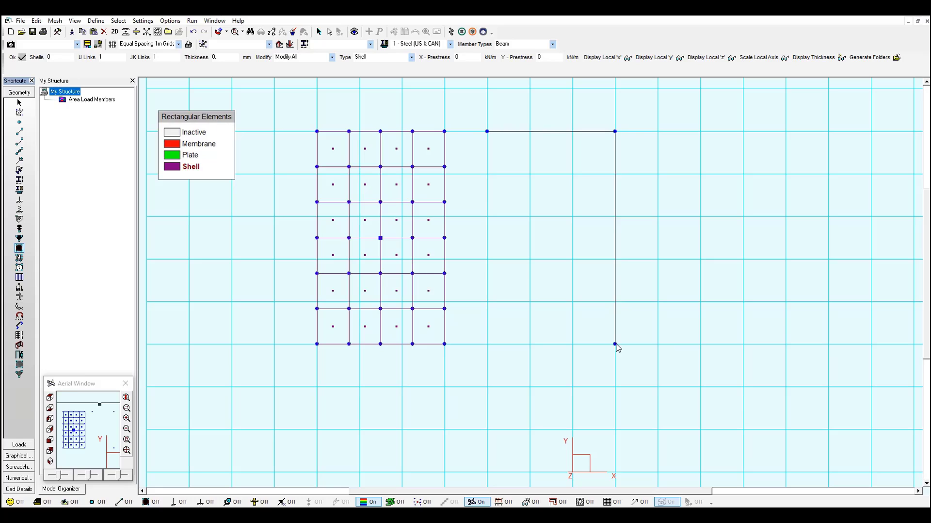
pyautogui.click(488, 344)
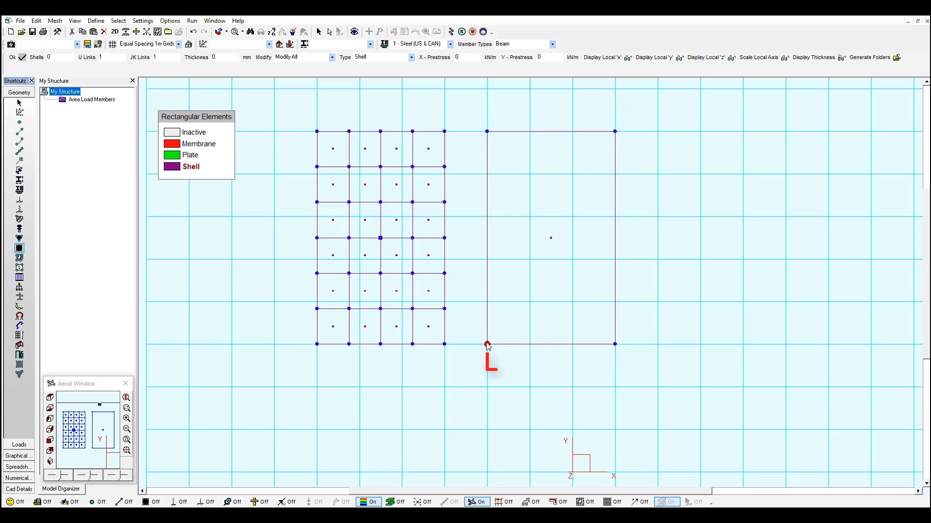
# - Select only the new rectangular shell element and subdivide it with 4 IJ links and 6 JK links
pyautogui.click(330, 32)
pyautogui.click(19, 103)
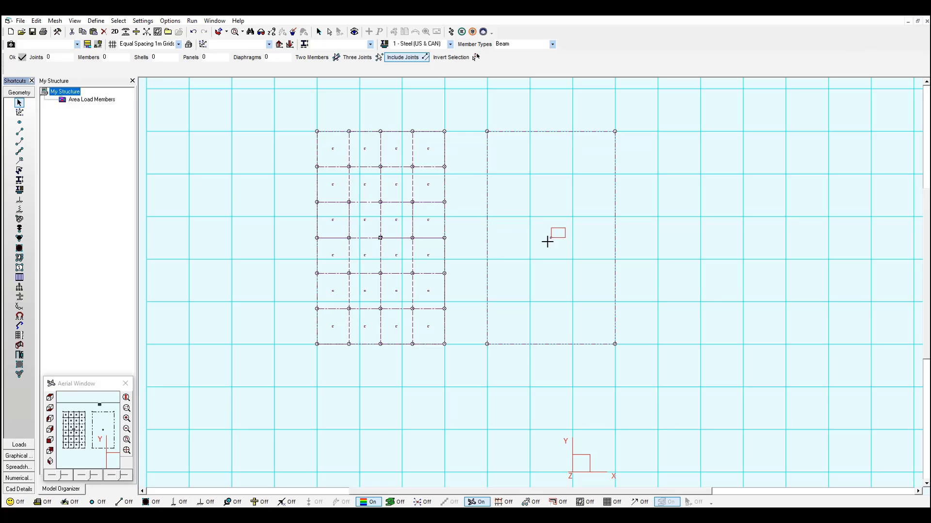
pyautogui.click(535, 251)
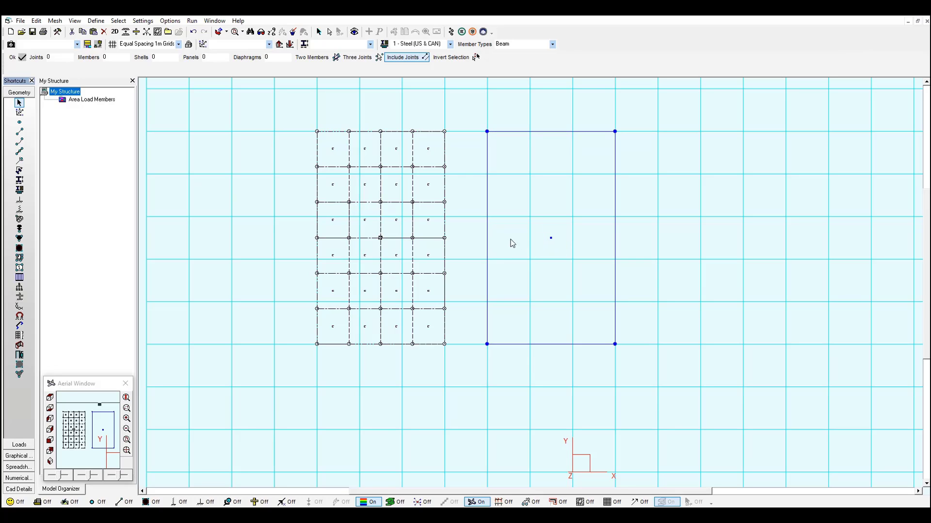
pyautogui.click(136, 32)
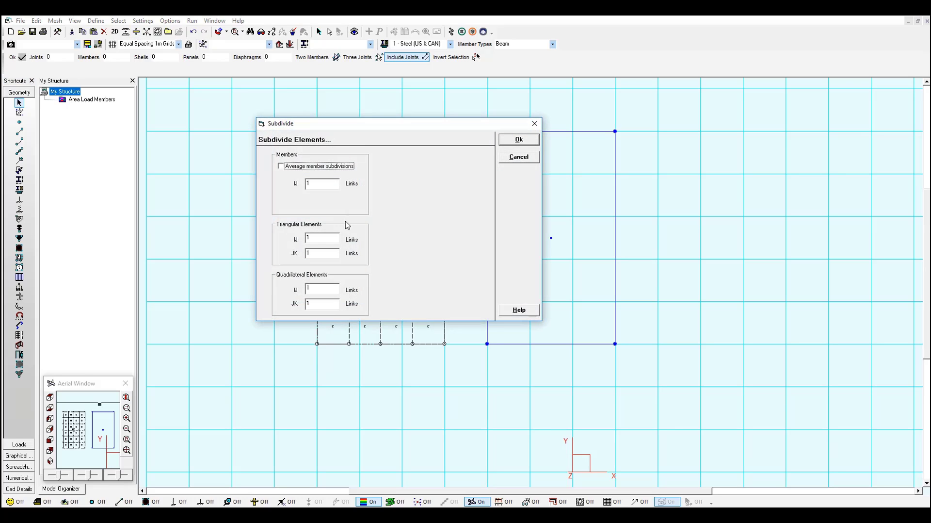
pyautogui.moveTo(363, 134); pyautogui.dragTo(283, 127)
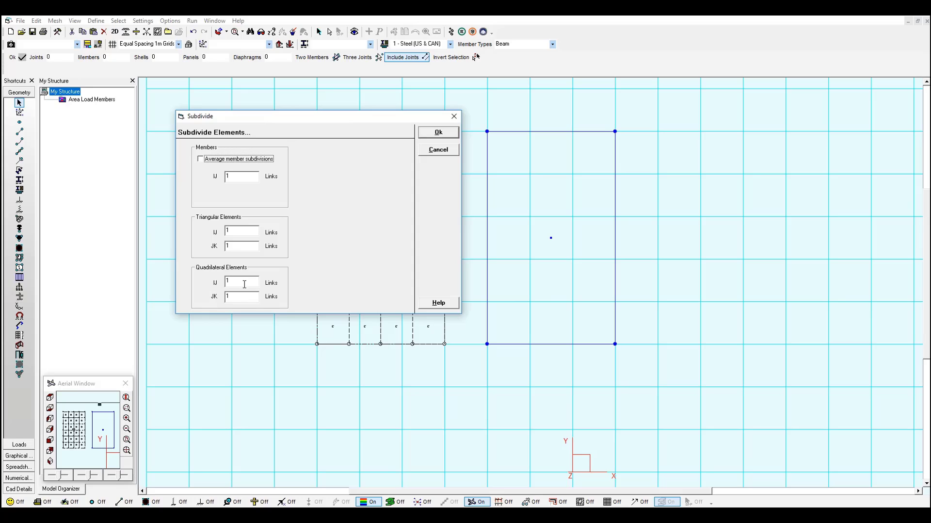
pyautogui.doubleClick(242, 283)
pyautogui.doubleClick(234, 297)
pyautogui.write('6')
pyautogui.click(438, 133)
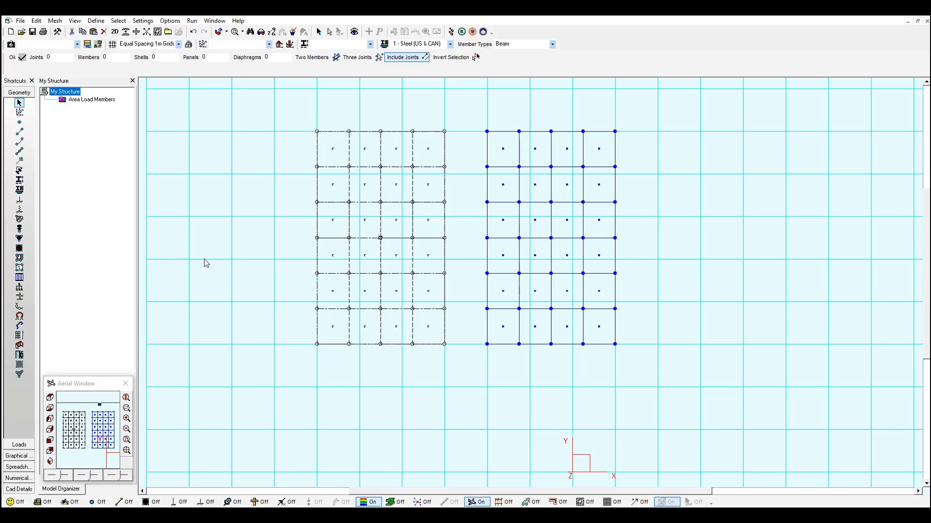
# - Draw a right-angled triangular shell element, 4 m wide and 3 m high, one grid space right of the subdivided rectangle
pyautogui.click(19, 238)
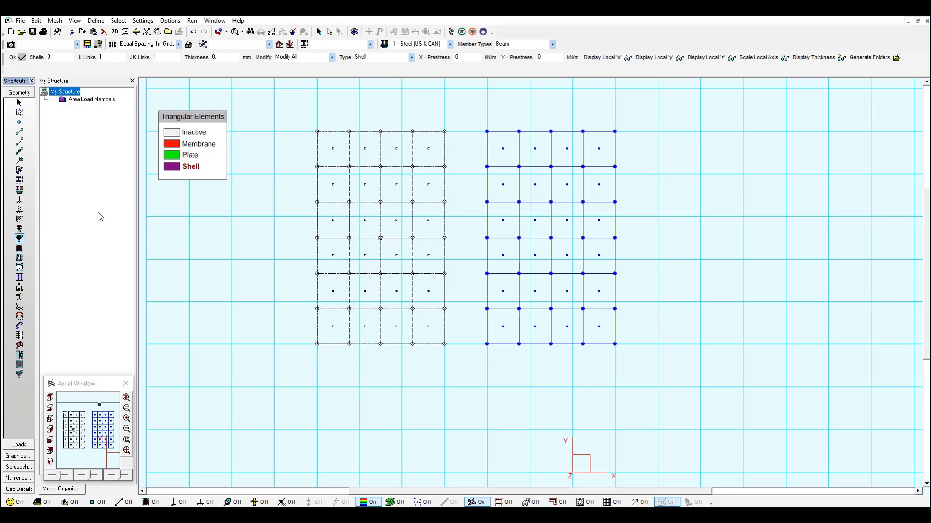
pyautogui.click(658, 344)
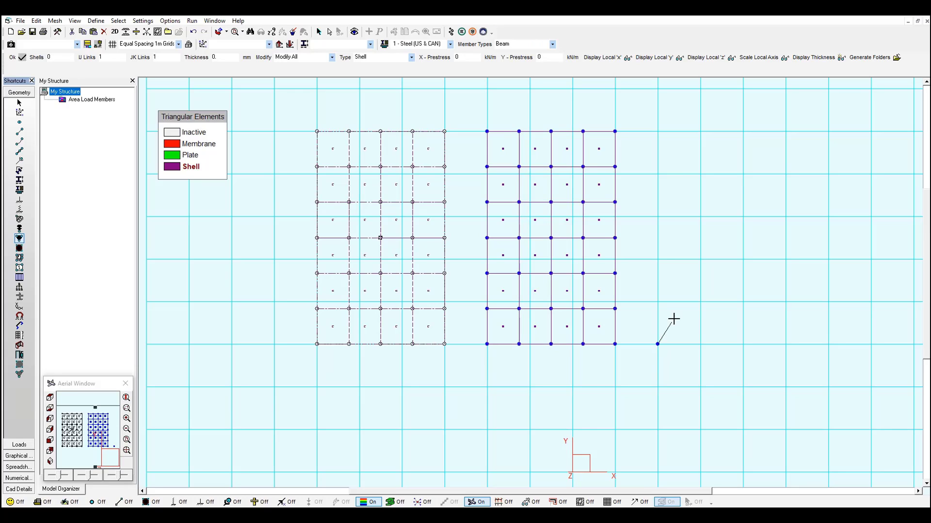
pyautogui.click(828, 217)
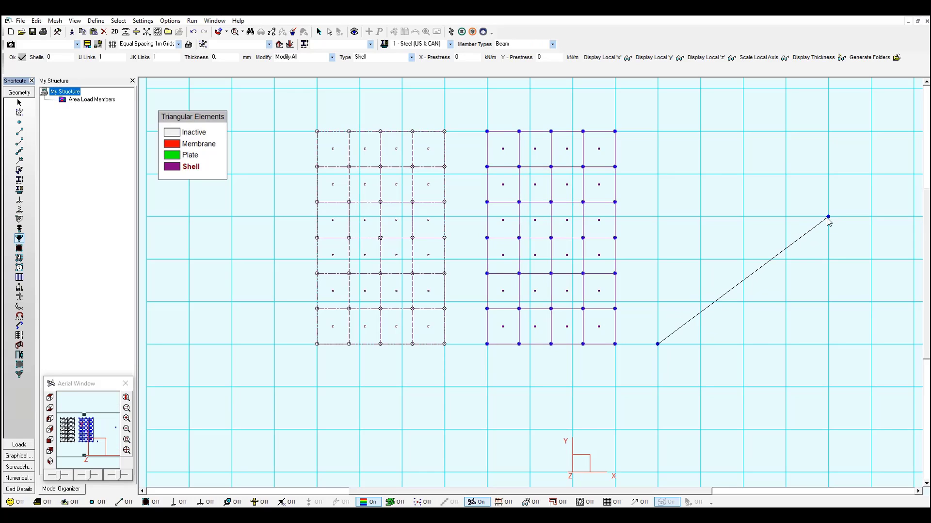
pyautogui.click(828, 344)
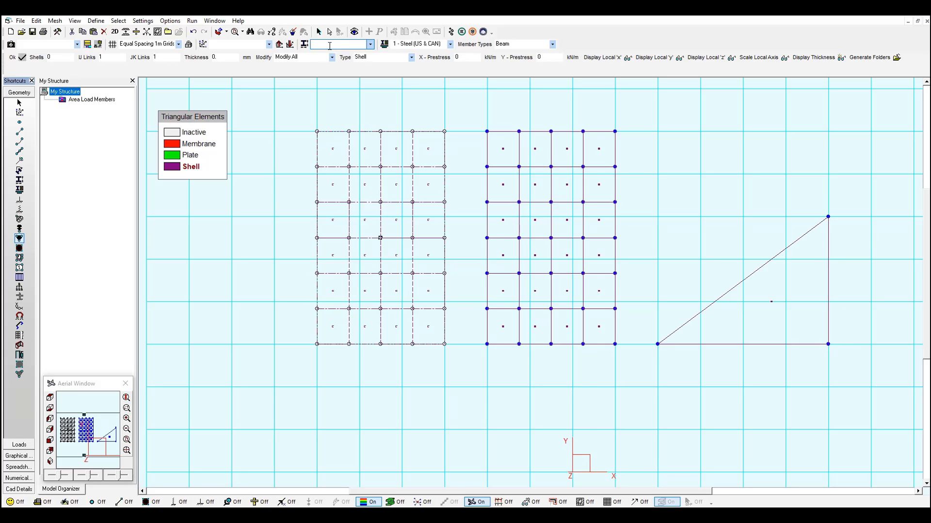
# - Select only the triangular shell element and subdivide it with 2 IJ links and 3 JK links
pyautogui.click(331, 33)
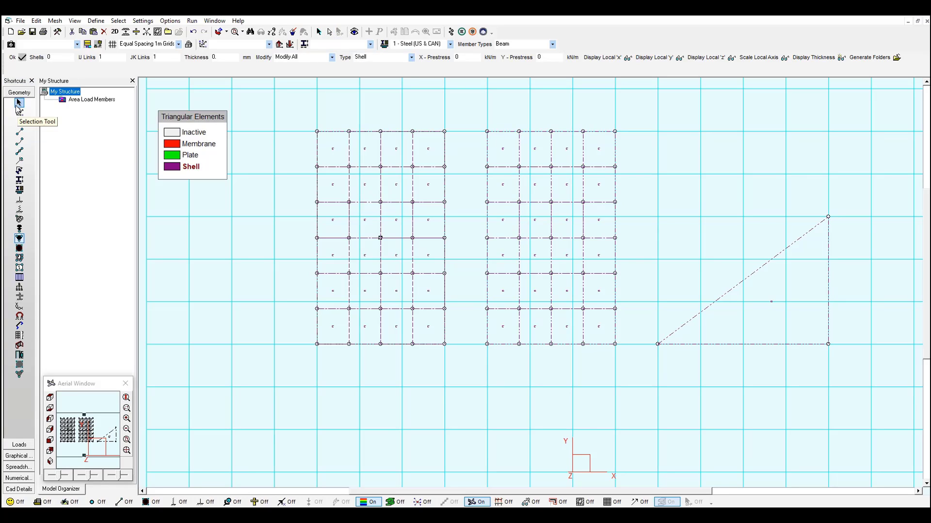
pyautogui.click(19, 106)
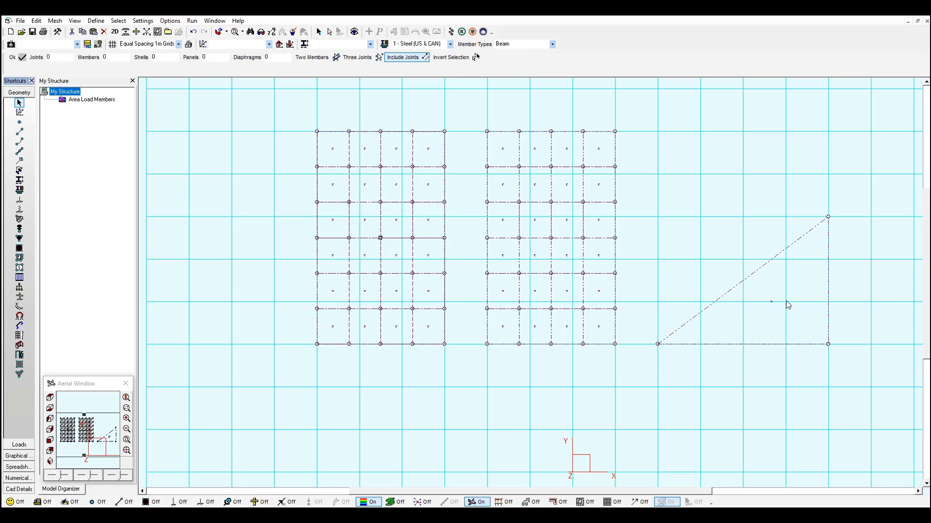
pyautogui.moveTo(776, 298); pyautogui.dragTo(759, 312)
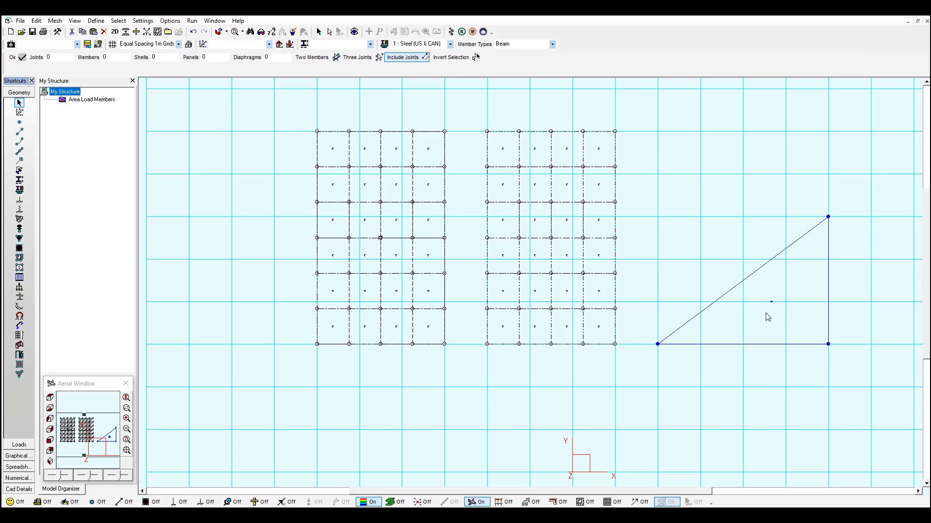
pyautogui.click(137, 32)
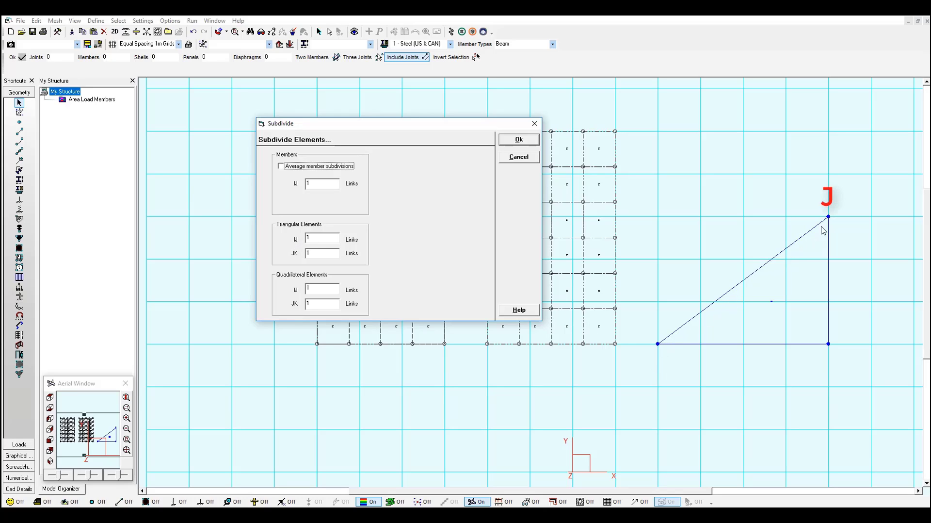
pyautogui.click(323, 236)
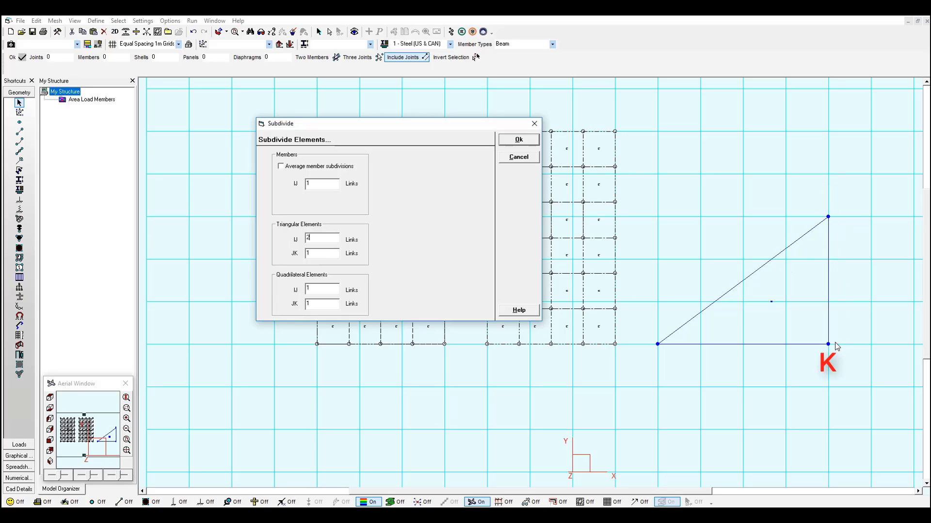
pyautogui.doubleClick(321, 253)
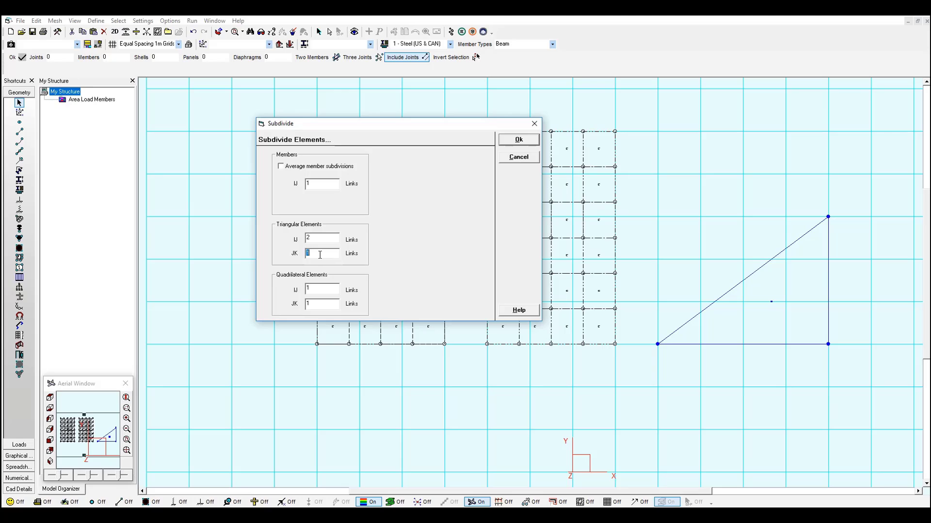
pyautogui.click(519, 140)
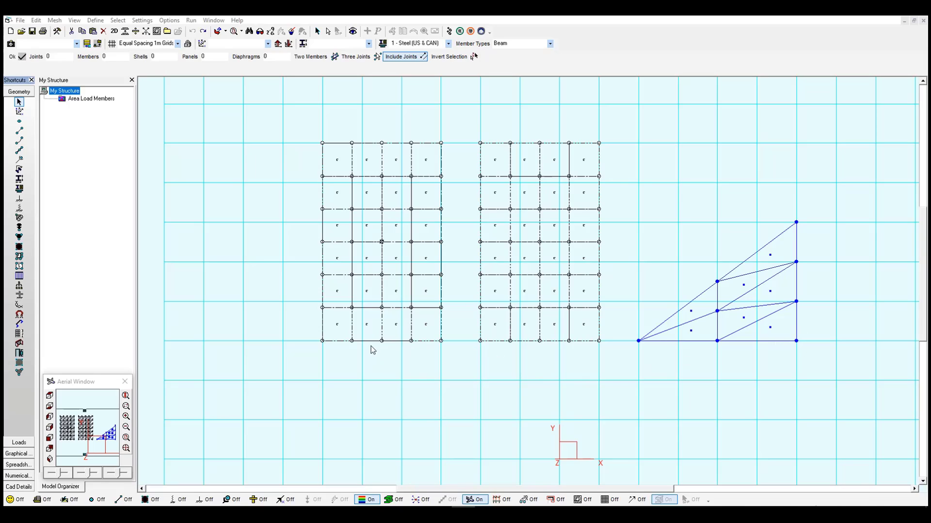
# - Draw a 5 m wide, 2 m high rectangular shell below the meshed panel with 6 IJ links and 4 JK links preset
pyautogui.click(19, 246)
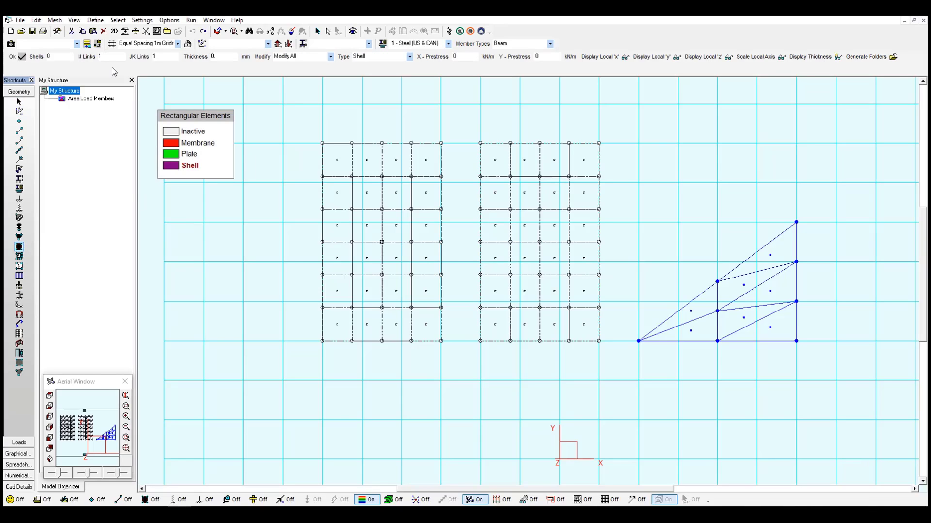
pyautogui.click(109, 57)
pyautogui.doubleClick(110, 57)
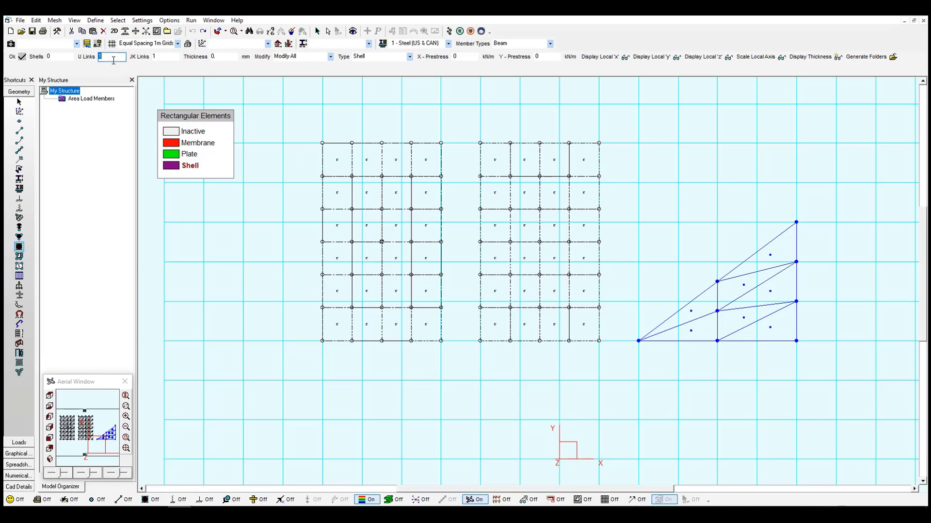
pyautogui.write('6')
pyautogui.doubleClick(165, 56)
pyautogui.write('4')
pyautogui.click(322, 380)
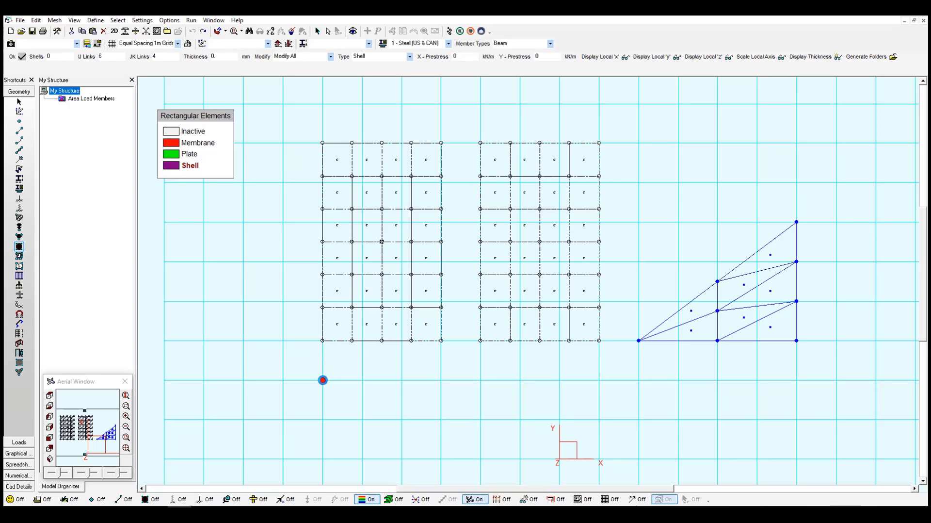
pyautogui.click(519, 380)
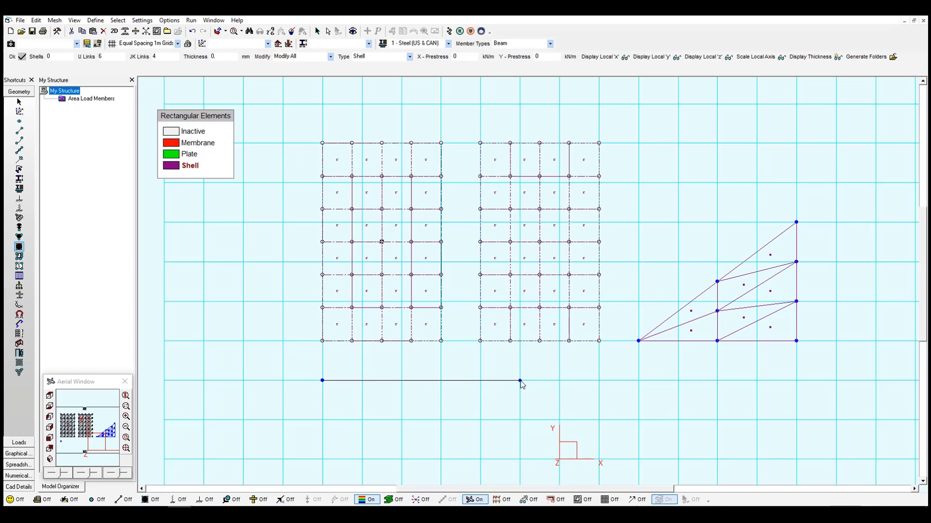
pyautogui.click(520, 459)
pyautogui.click(322, 459)
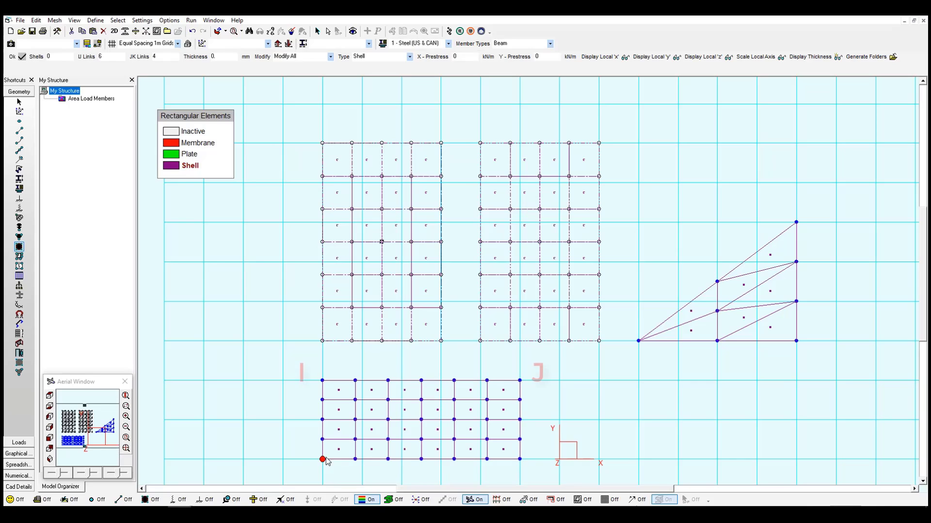